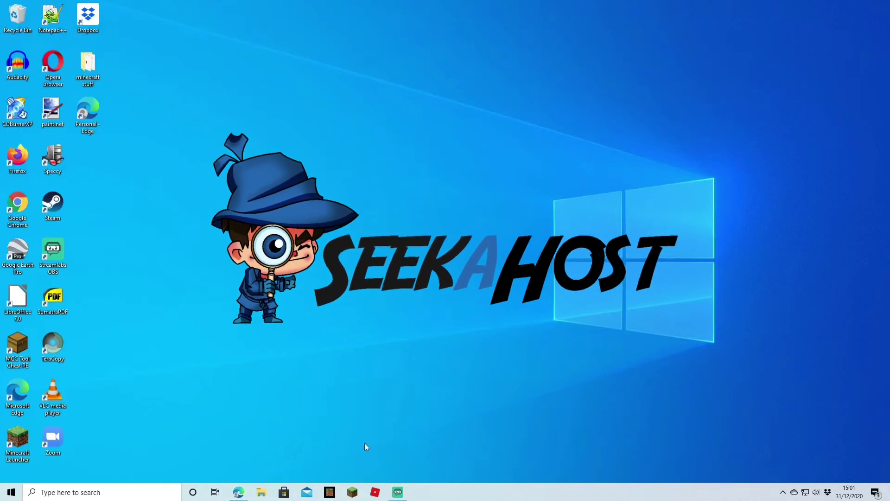
# - Go to Server x's Config Files list in Multicraft, logging back in to the control panel
pyautogui.click(242, 494)
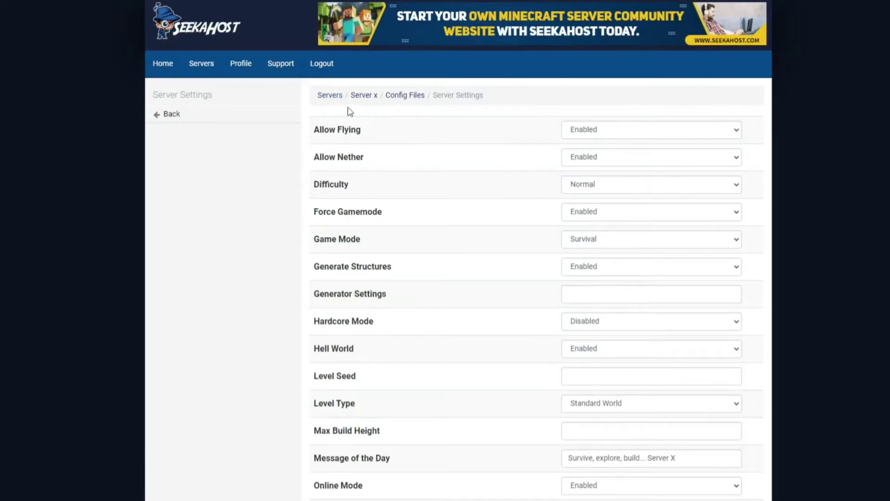
pyautogui.click(405, 94)
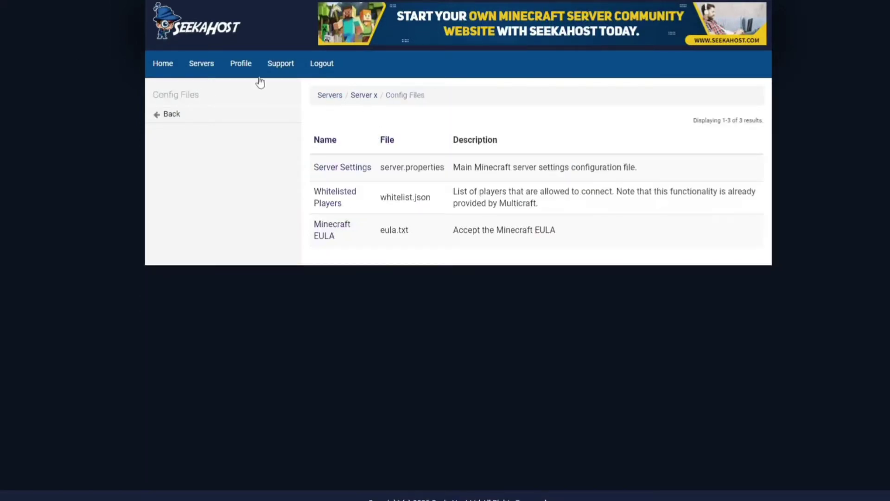
pyautogui.click(365, 95)
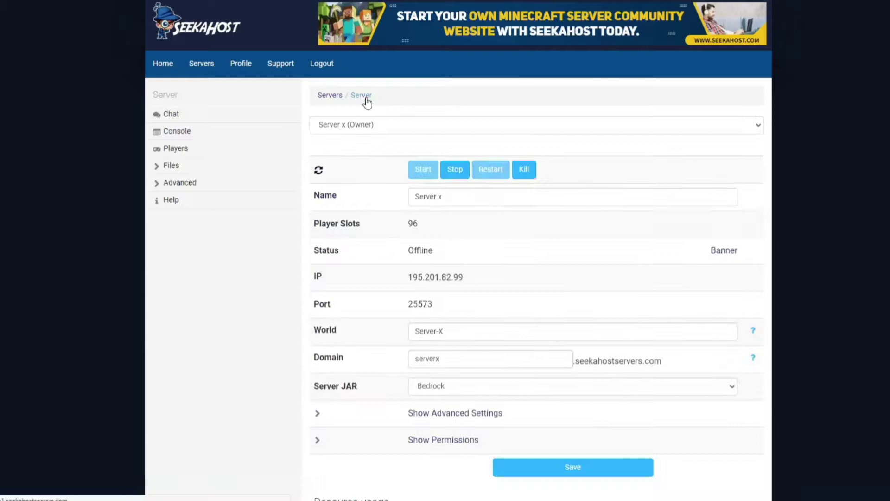
pyautogui.click(180, 168)
pyautogui.click(181, 184)
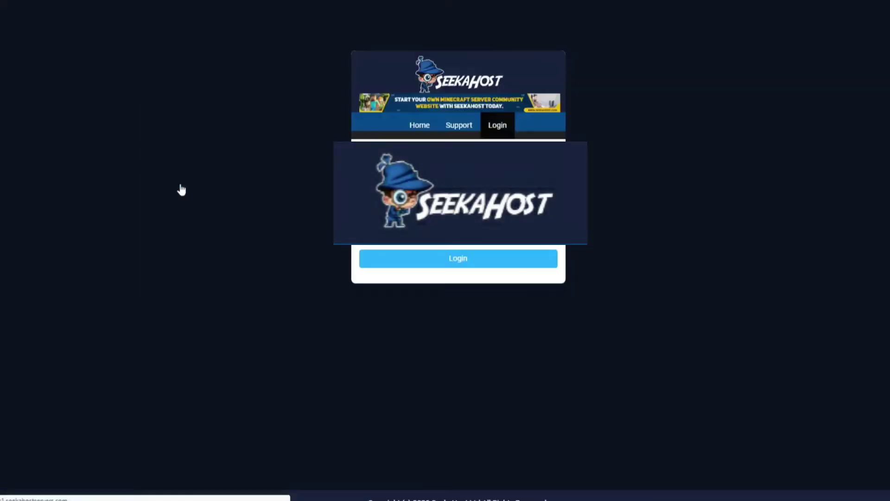
pyautogui.click(433, 261)
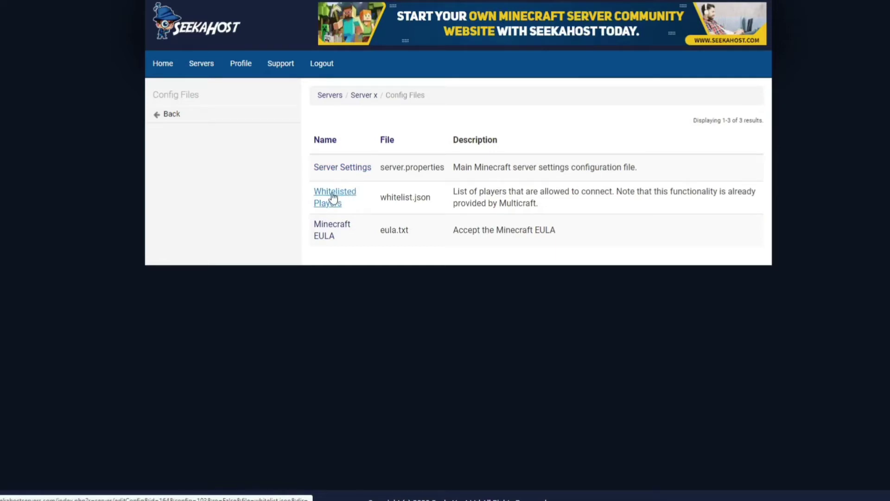
pyautogui.click(340, 168)
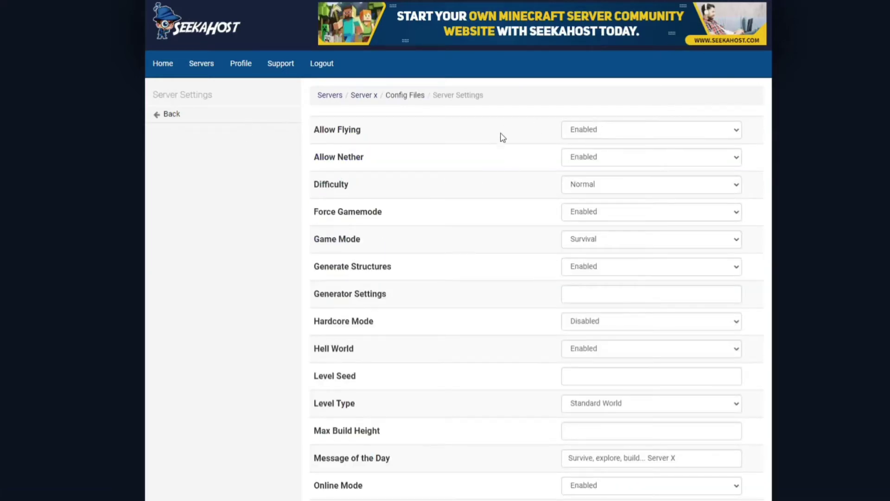
pyautogui.click(740, 133)
pyautogui.click(739, 133)
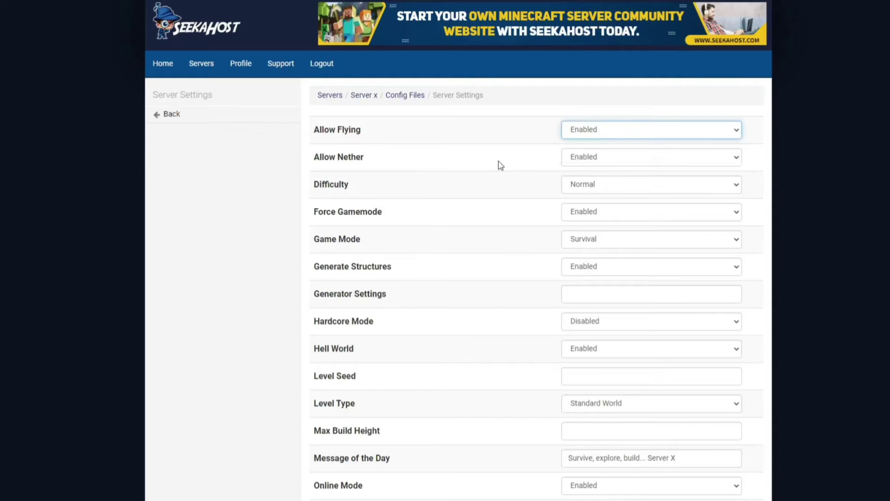
pyautogui.click(737, 160)
pyautogui.click(738, 161)
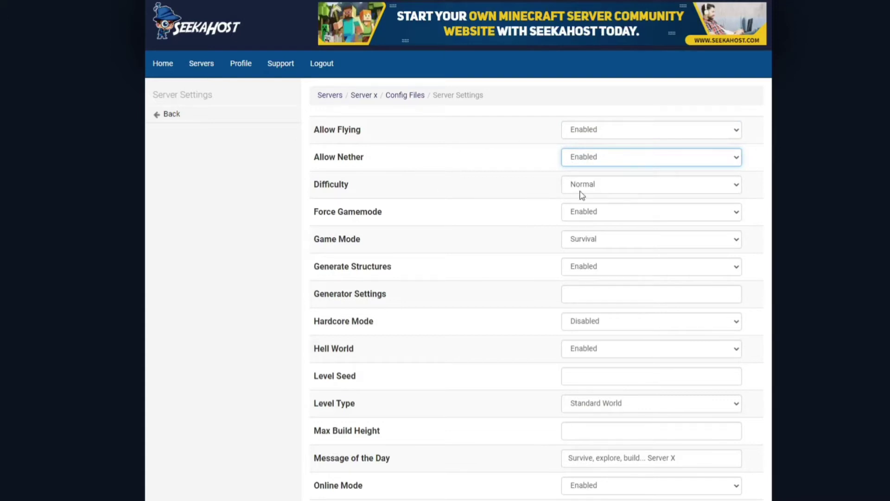
pyautogui.click(675, 181)
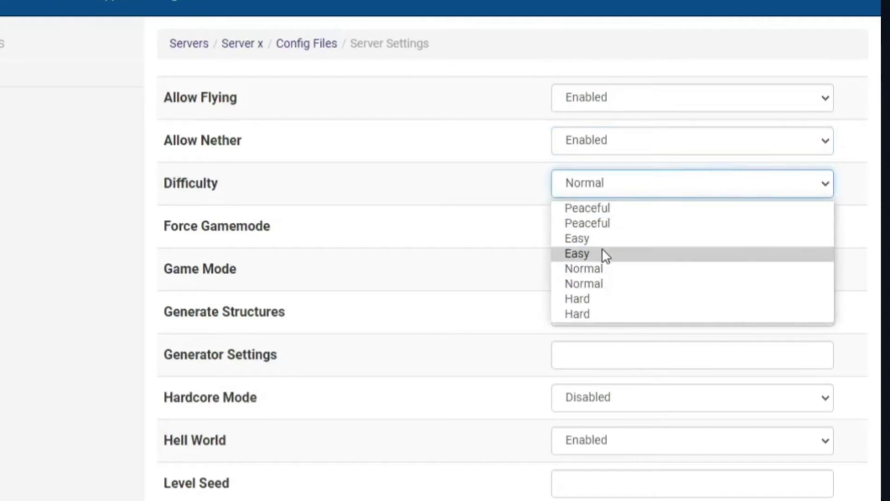
pyautogui.click(334, 189)
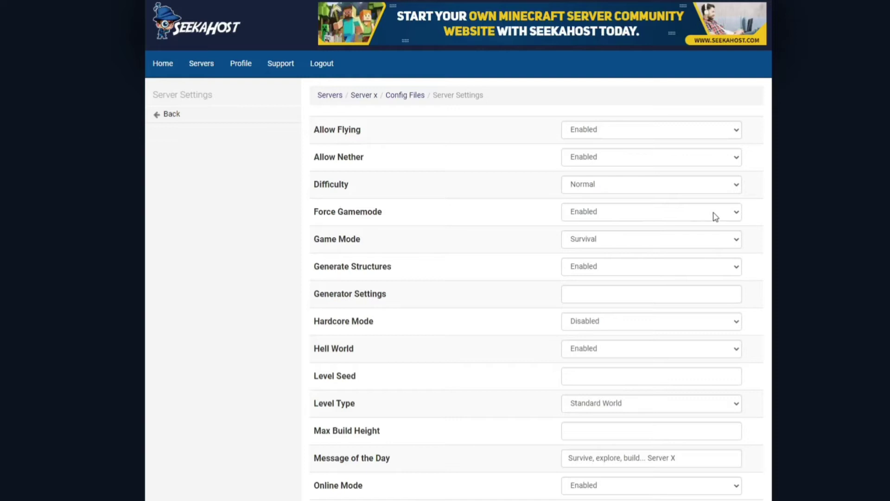
pyautogui.click(736, 215)
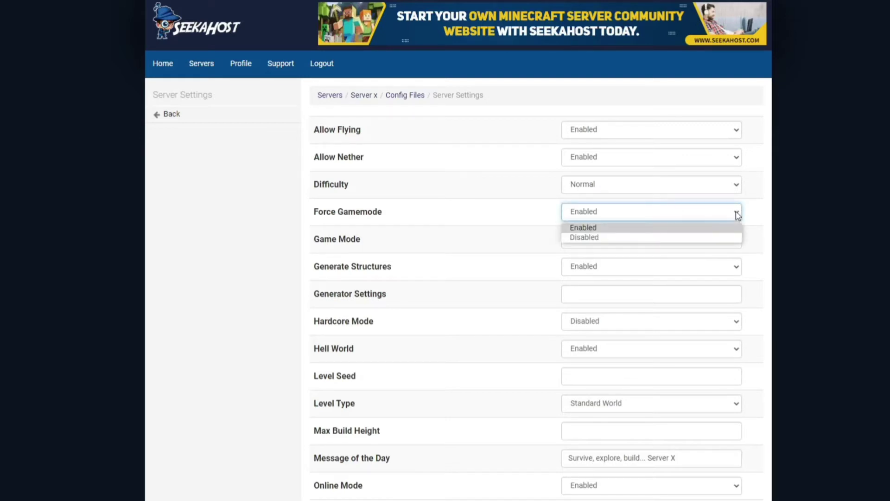
pyautogui.click(736, 215)
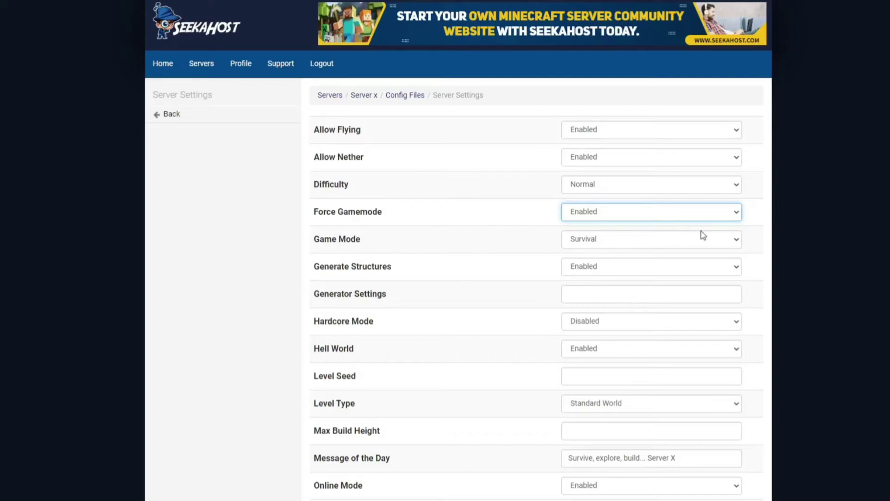
pyautogui.click(734, 240)
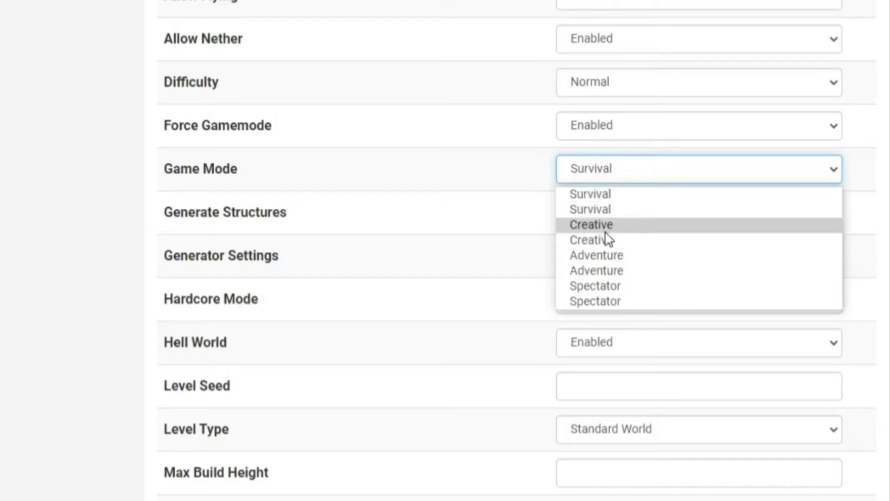
pyautogui.click(521, 154)
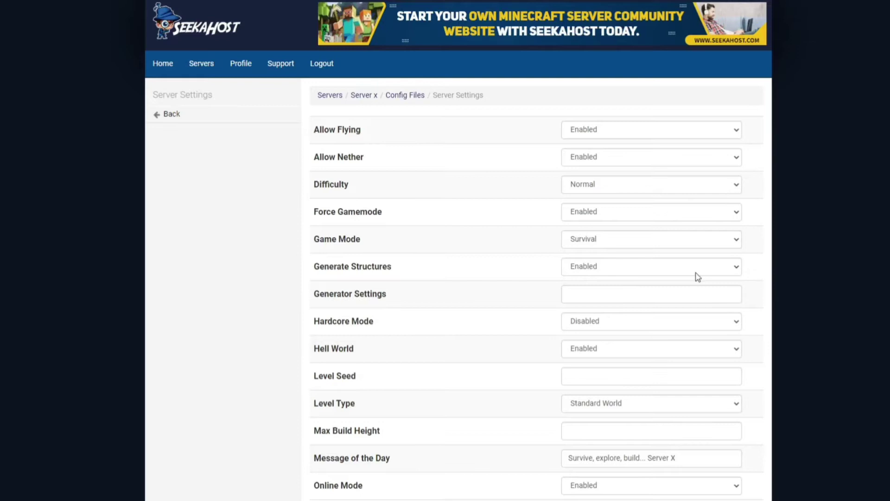
pyautogui.scroll(-2, 649, 259)
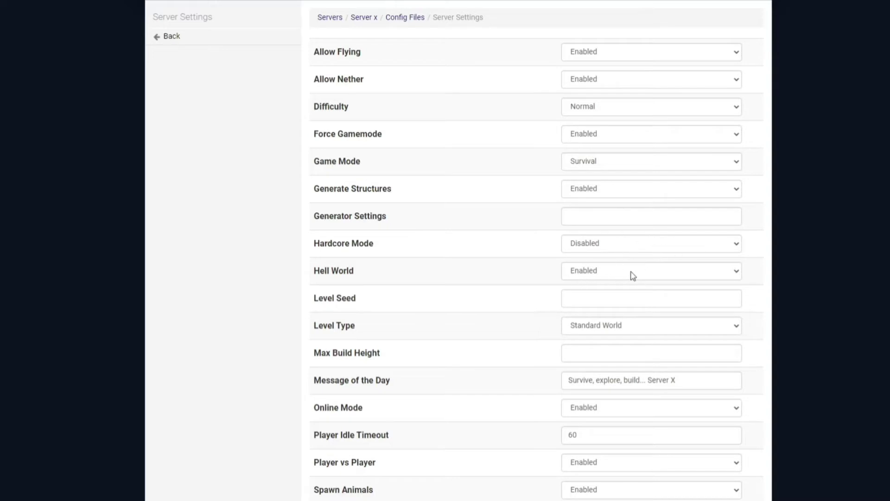
pyautogui.scroll(-2, 633, 276)
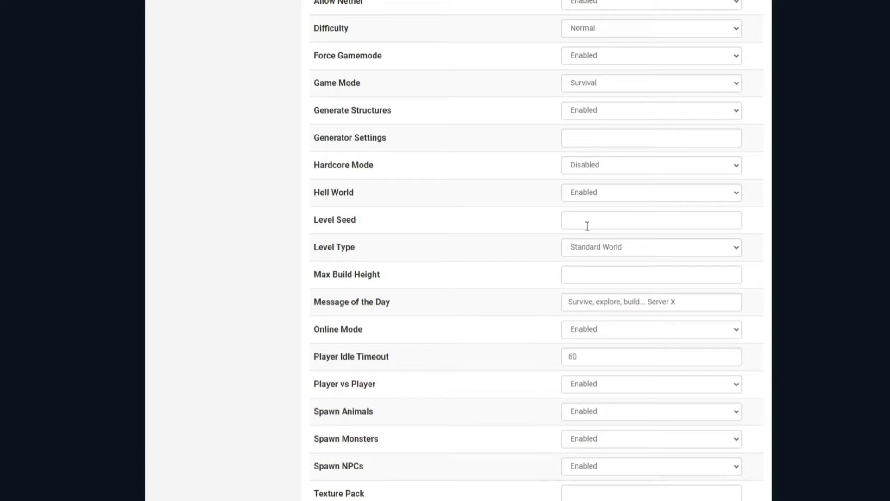
pyautogui.click(738, 250)
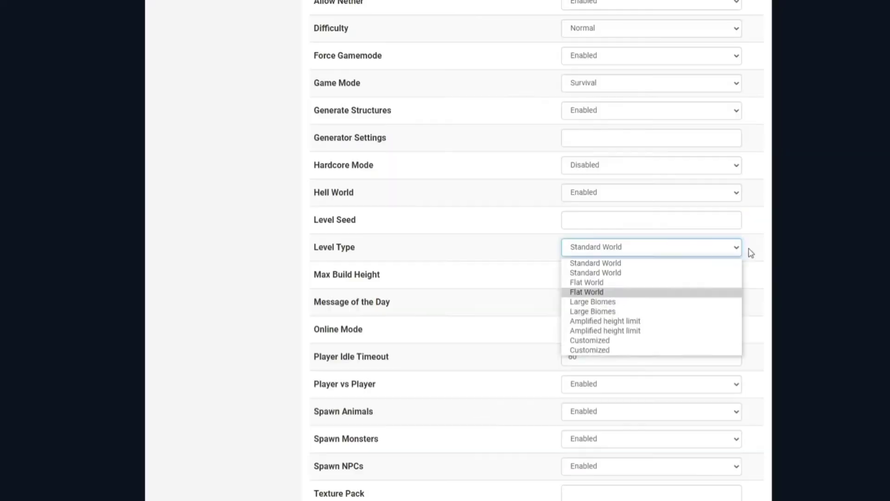
pyautogui.click(799, 188)
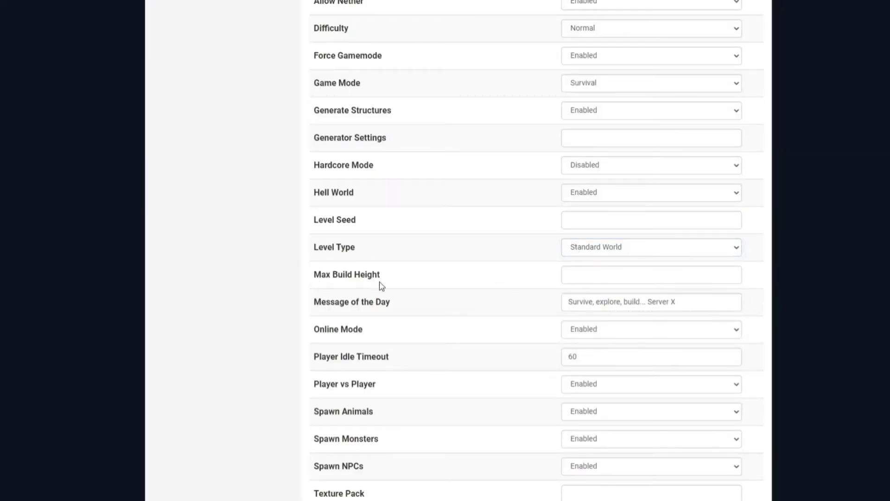
pyautogui.click(571, 275)
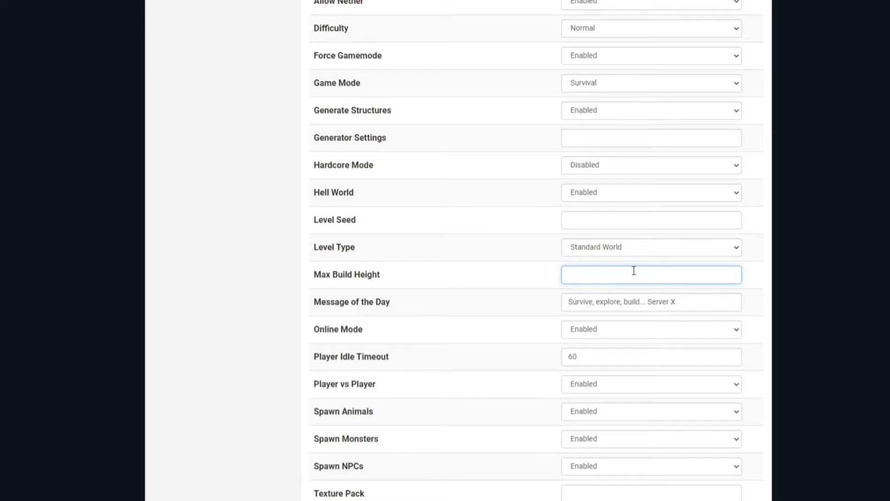
pyautogui.scroll(-2, 692, 281)
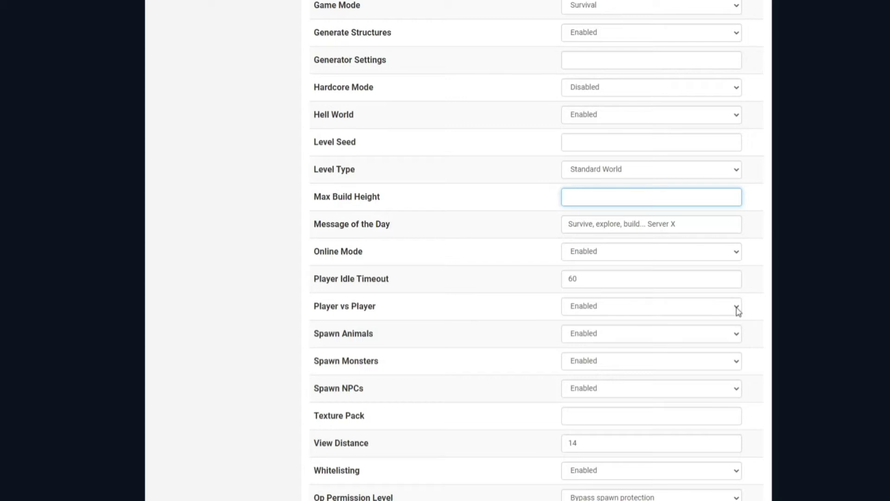
pyautogui.click(738, 309)
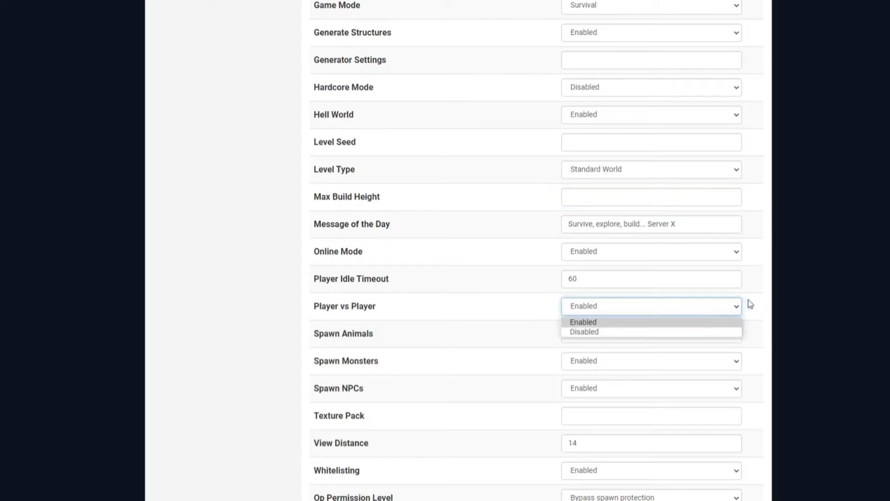
pyautogui.click(751, 304)
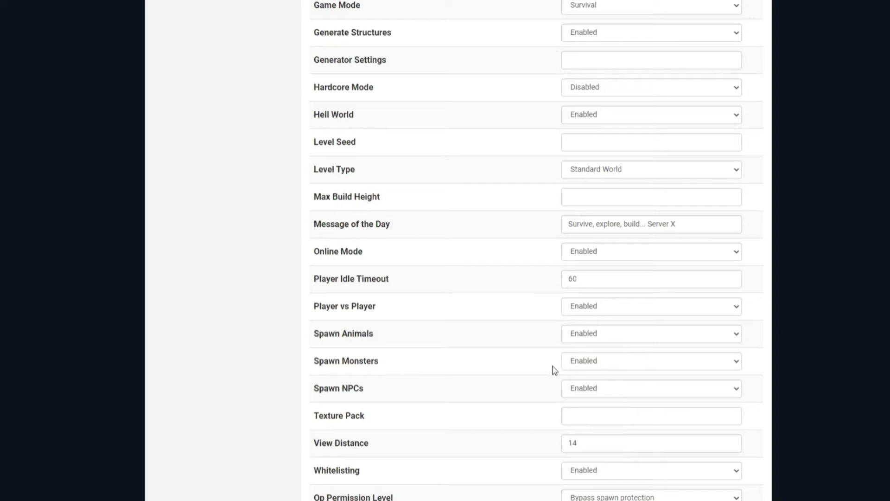
pyautogui.click(737, 362)
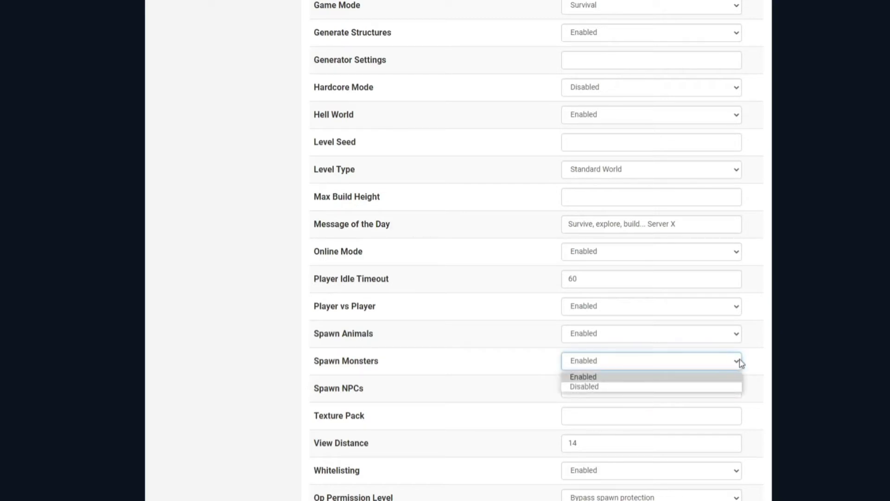
pyautogui.click(738, 362)
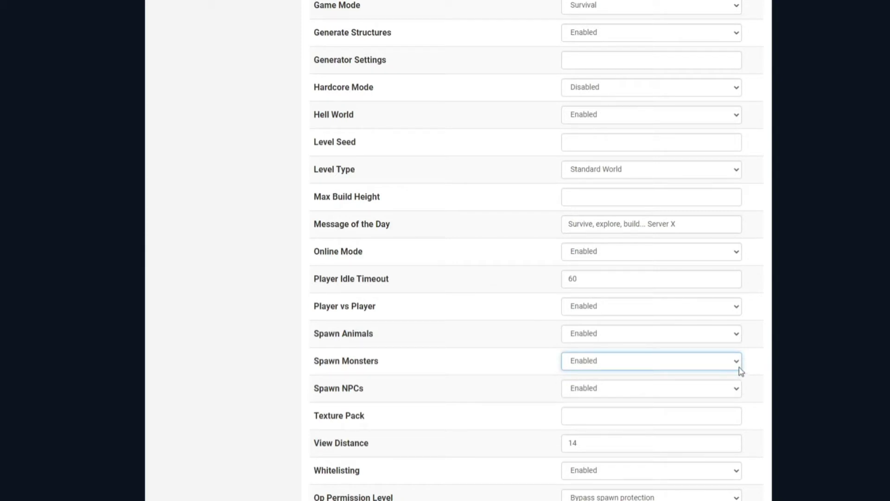
pyautogui.scroll(-2, 674, 359)
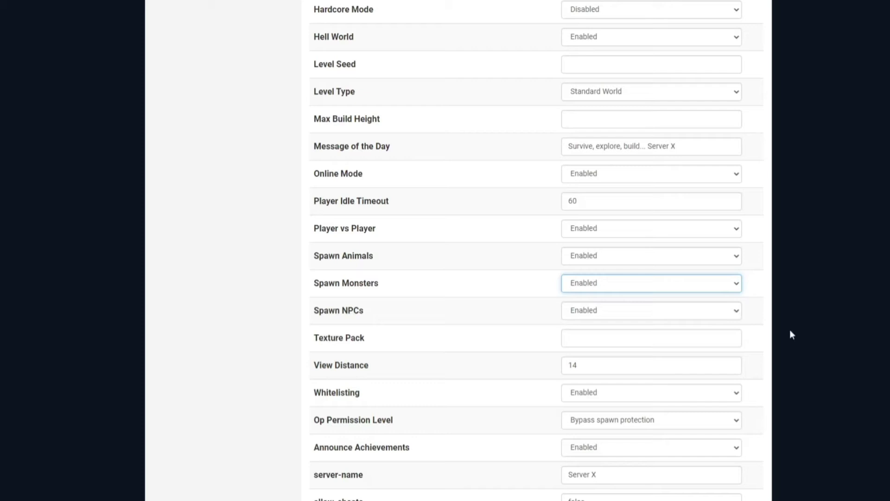
pyautogui.click(735, 312)
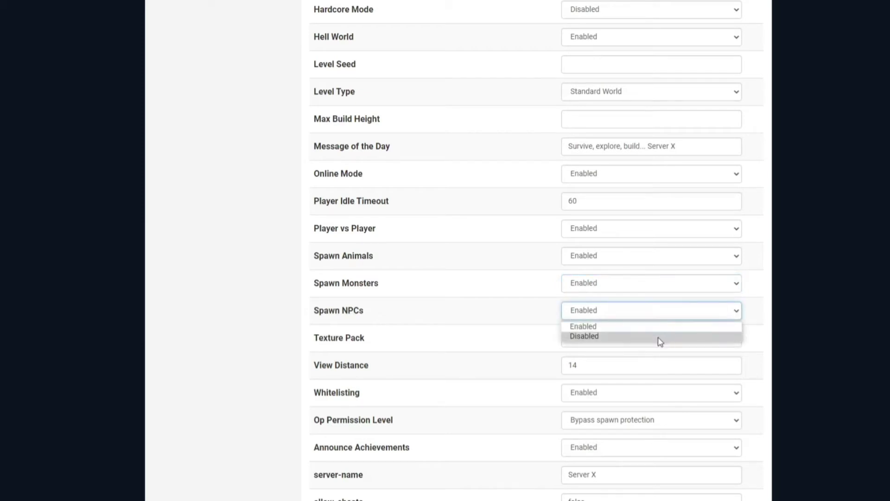
pyautogui.click(736, 315)
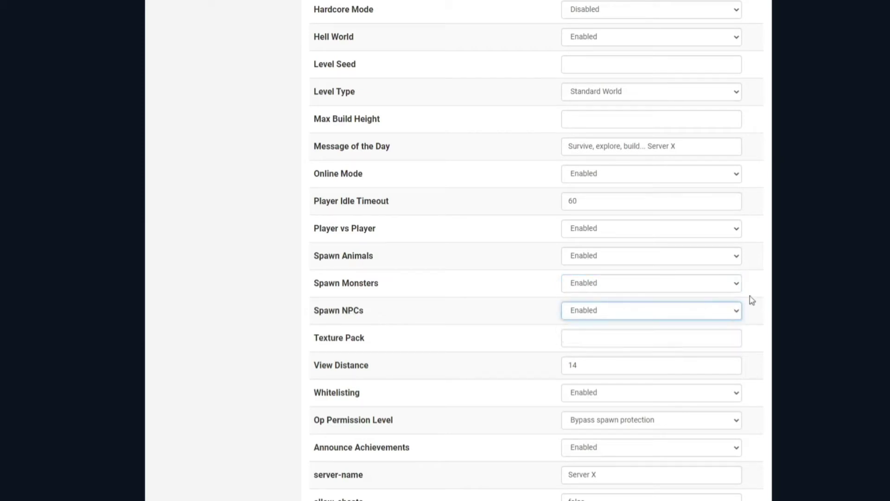
pyautogui.scroll(-3, 599, 181)
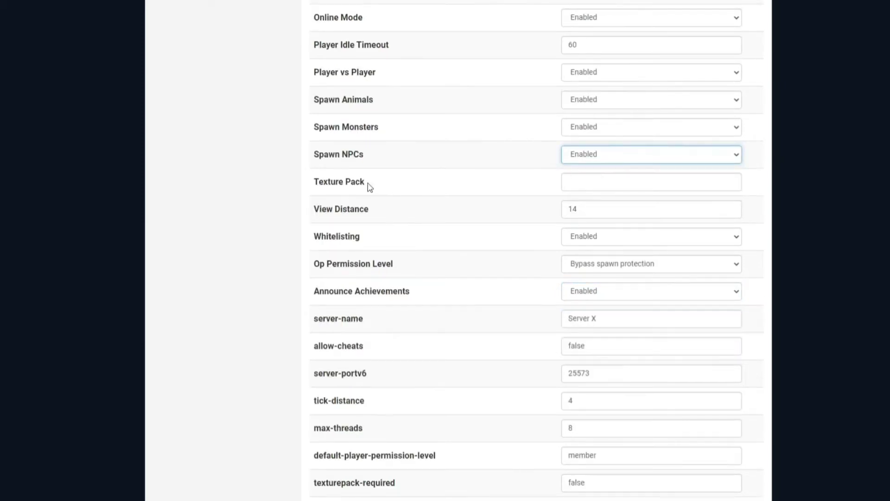
pyautogui.click(580, 181)
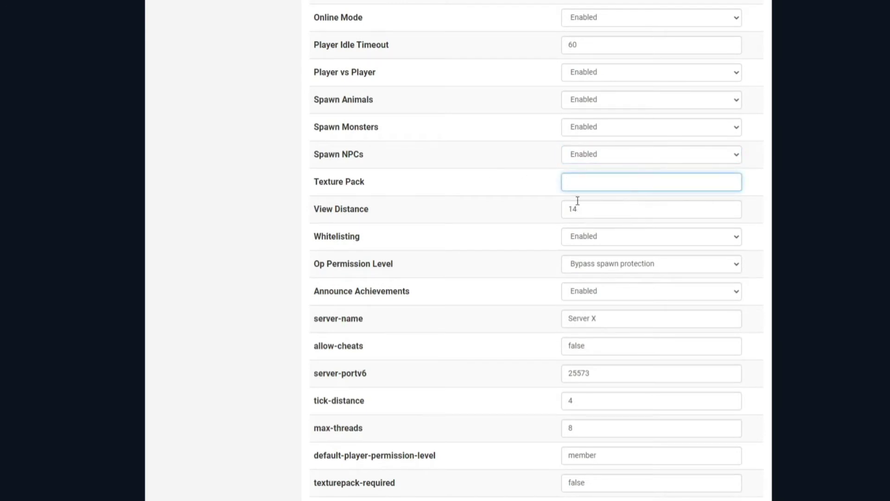
pyautogui.click(583, 214)
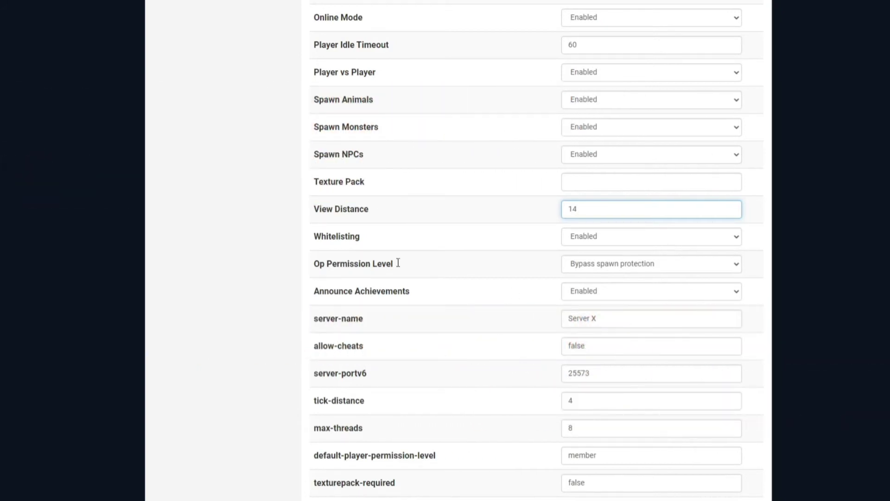
pyautogui.click(736, 268)
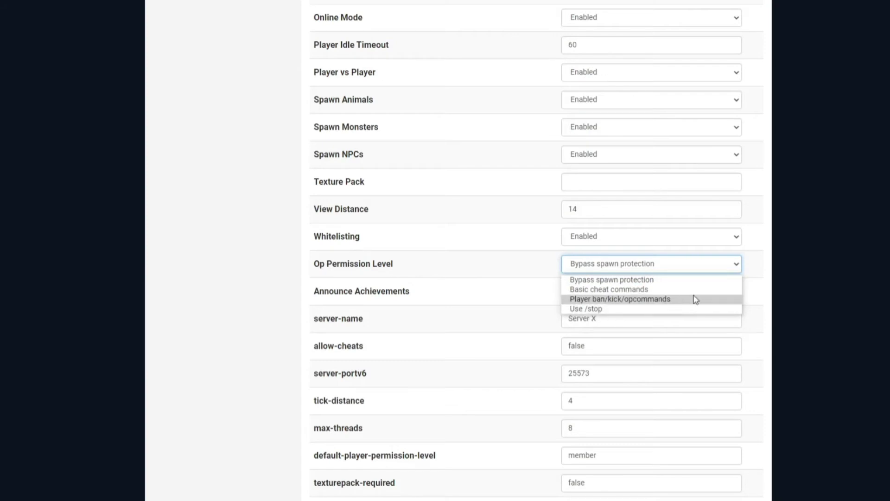
pyautogui.click(549, 286)
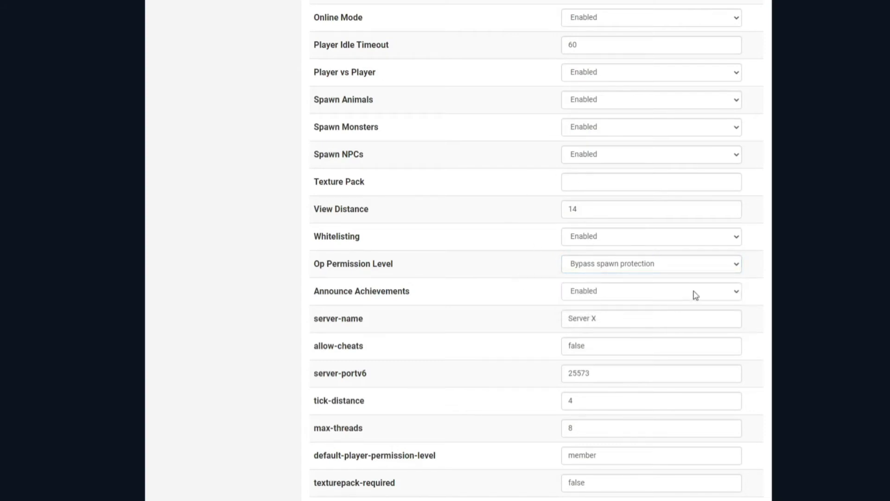
pyautogui.scroll(-2, 696, 294)
pyautogui.click(738, 215)
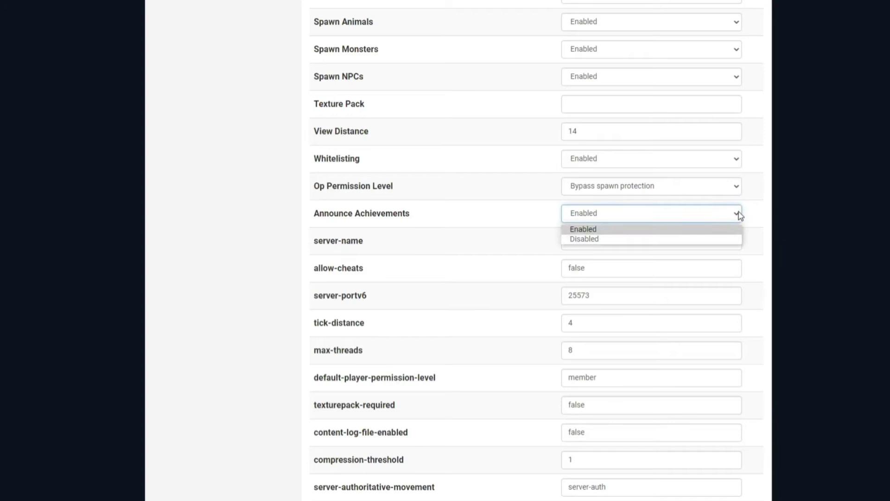
pyautogui.click(739, 215)
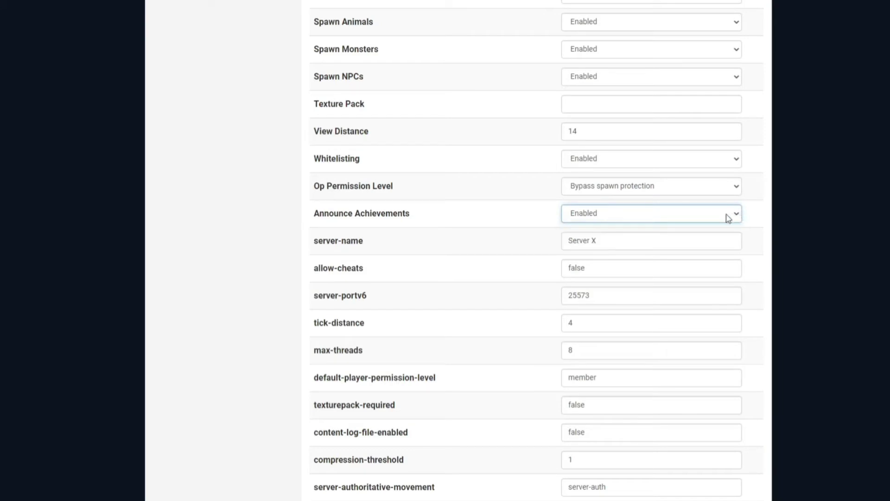
pyautogui.click(739, 217)
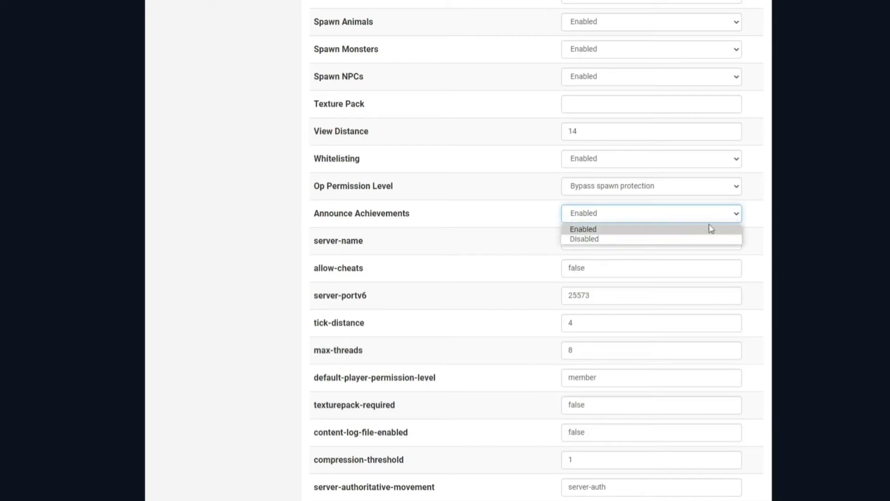
pyautogui.click(737, 215)
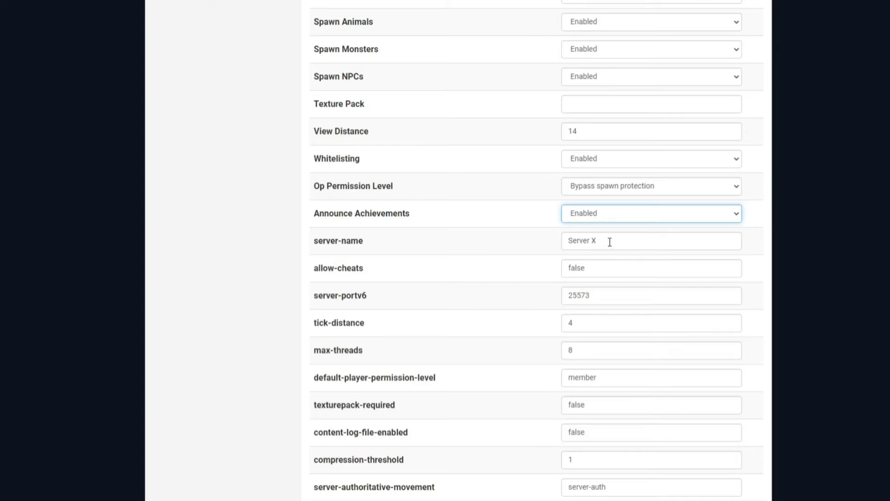
# - Scroll to content-log-file-enabled and confirm default-player-permission-level stays member
pyautogui.scroll(-2, 608, 241)
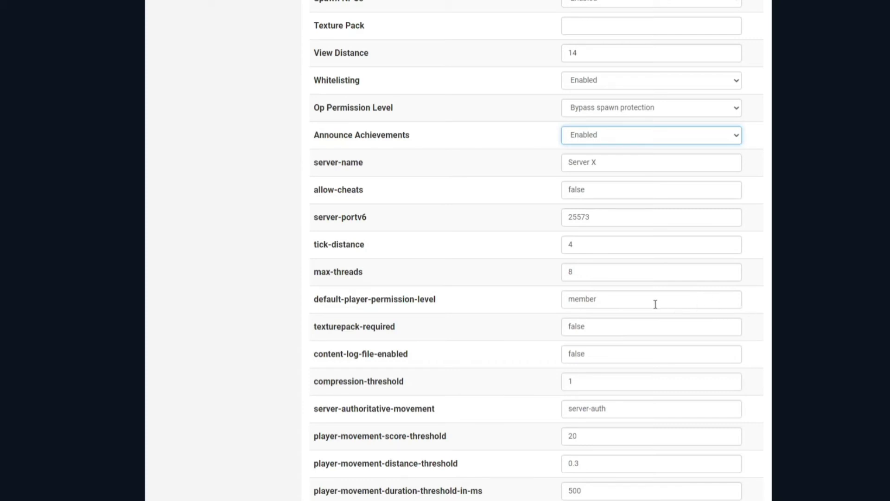
pyautogui.click(621, 299)
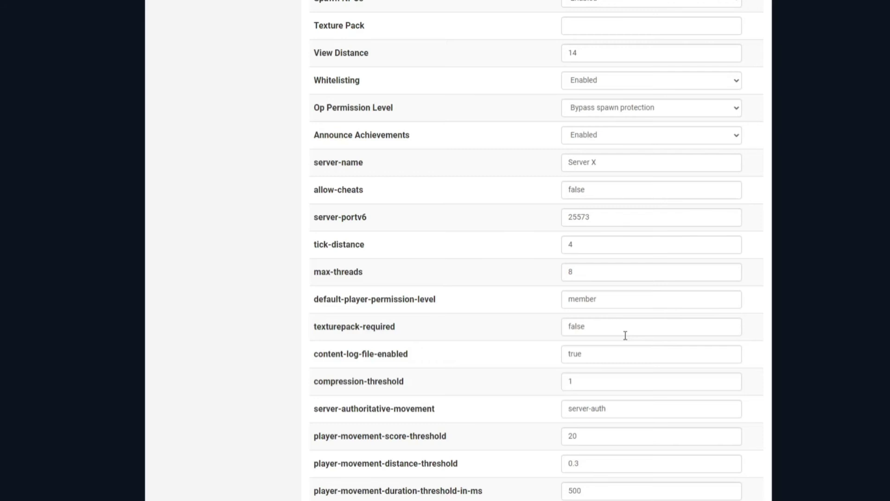
pyautogui.scroll(-2, 625, 335)
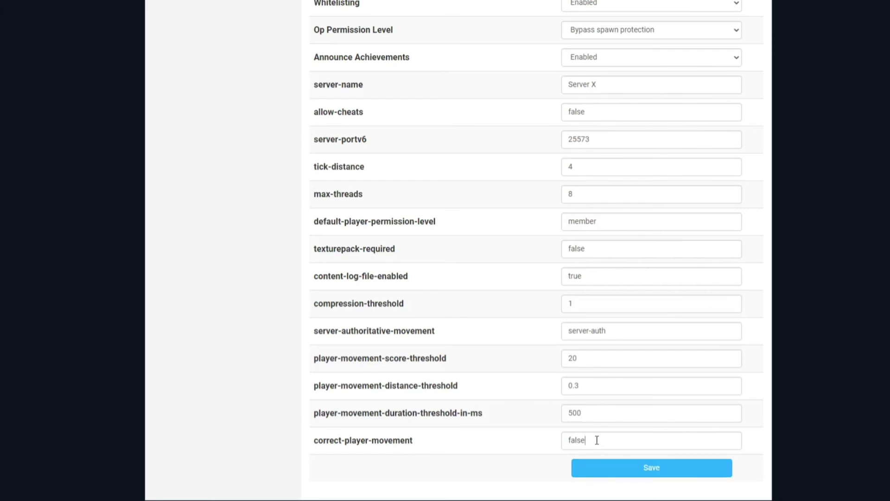
# - Replace correct-player-movement's false value with true
pyautogui.moveTo(598, 442); pyautogui.dragTo(500, 449)
pyautogui.write('true')
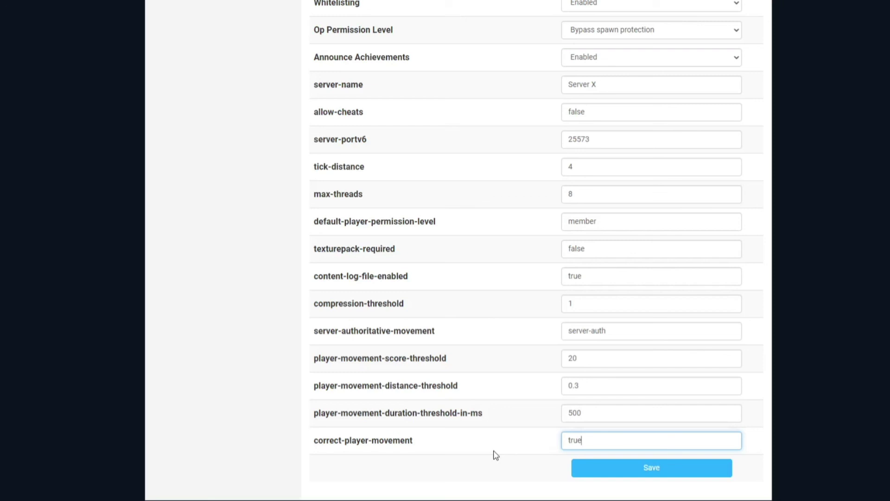
pyautogui.scroll(-2, 514, 332)
pyautogui.scroll(10, 556, 371)
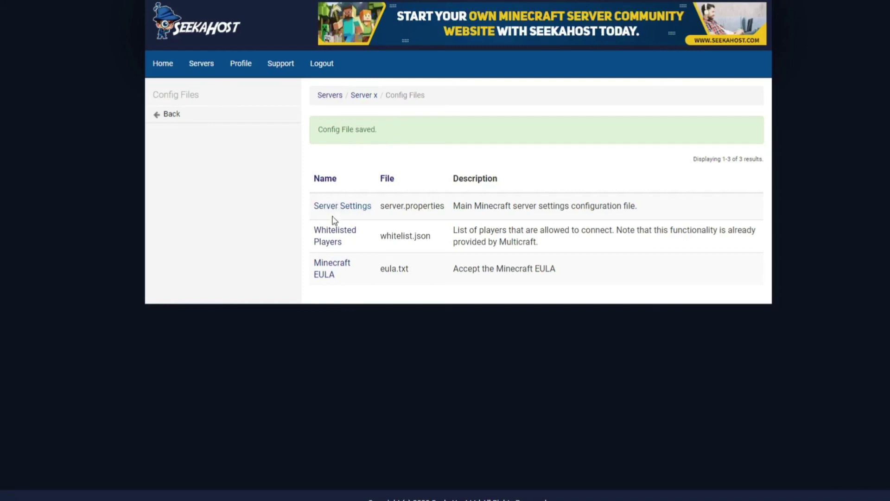
# - Open whitelist.json and scroll its JSON entries horizontally
pyautogui.click(334, 233)
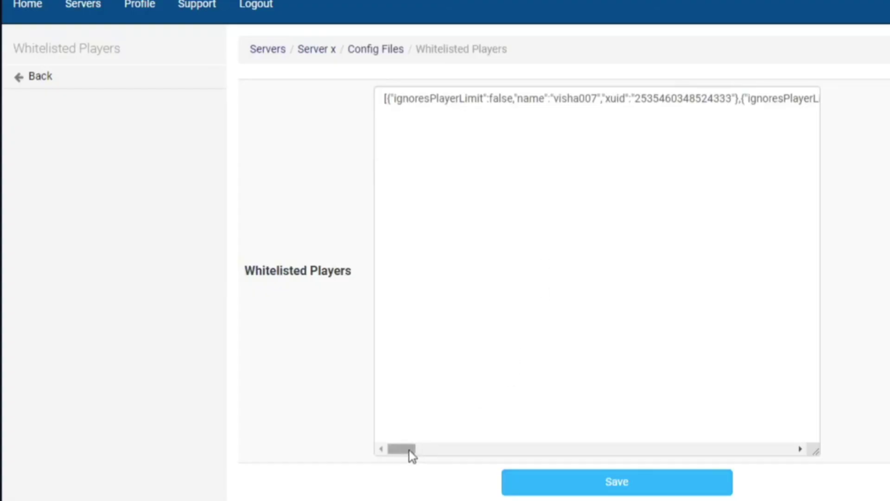
pyautogui.moveTo(408, 450); pyautogui.dragTo(312, 441)
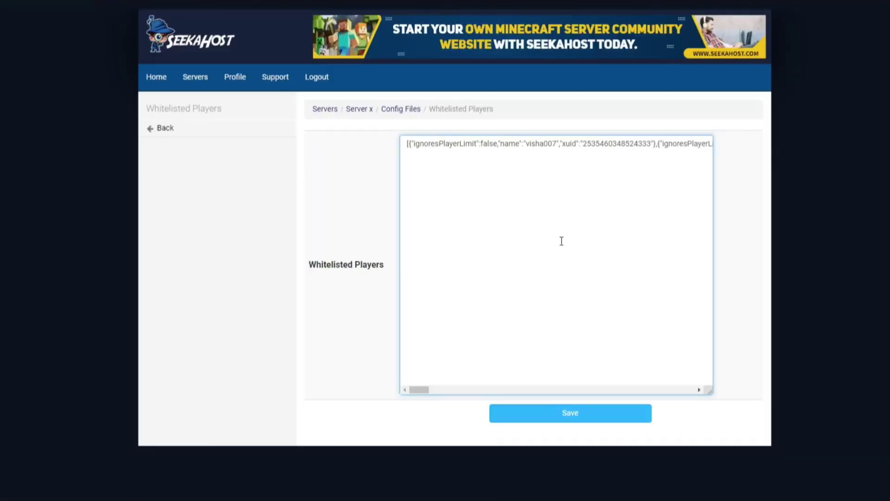
# - Save whitelist.json and return to the Server x overview page
pyautogui.click(577, 416)
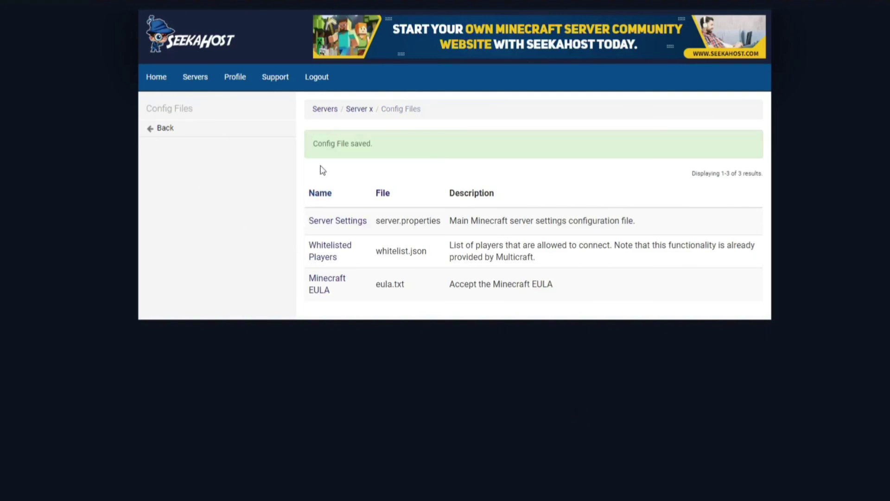
pyautogui.click(358, 112)
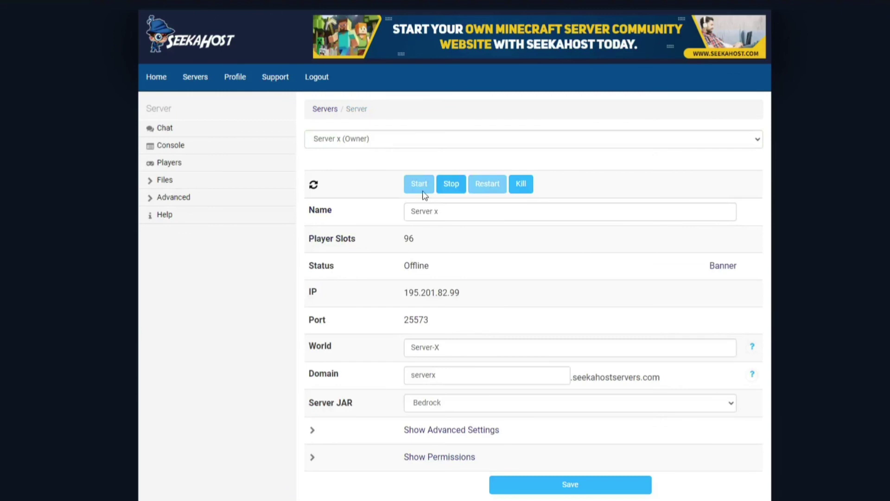